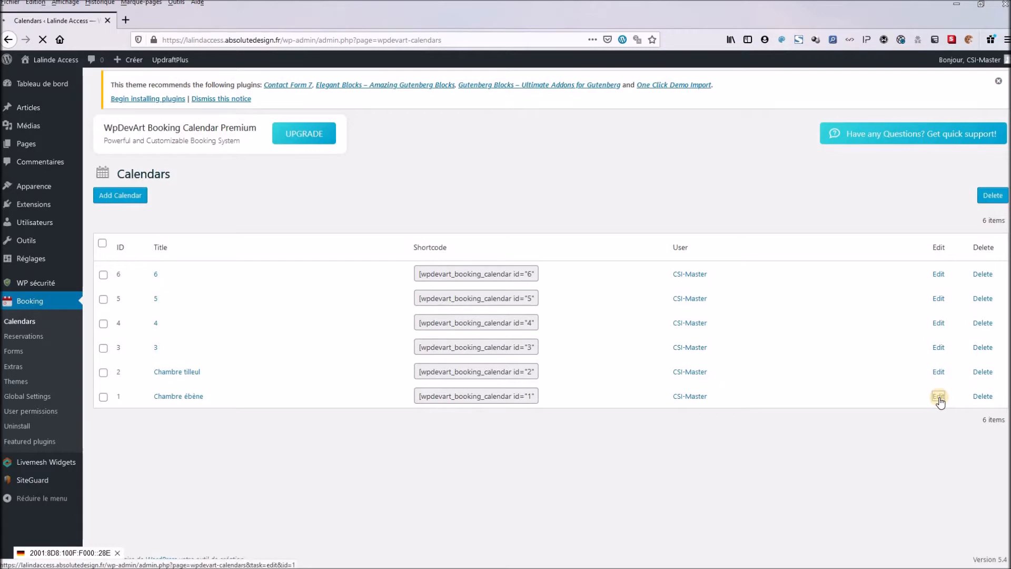
Set 4 to 31 May 2020 as Available in the Chambre ébène calendar and apply the change.
scroll(599, 344, "down", 1)
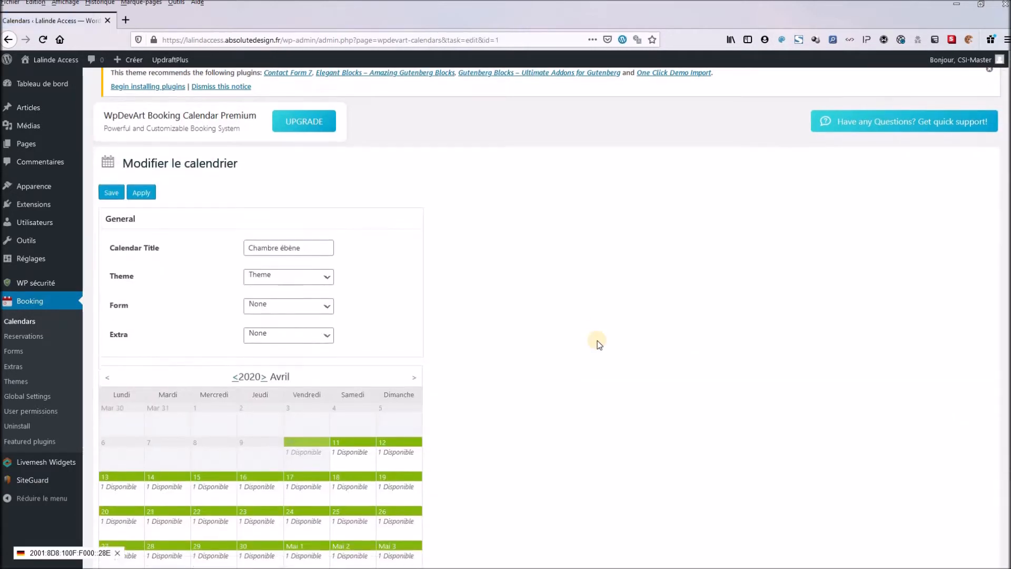
scroll(599, 343, "down", 3)
scroll(599, 344, "up", 2)
scroll(419, 280, "down", 2)
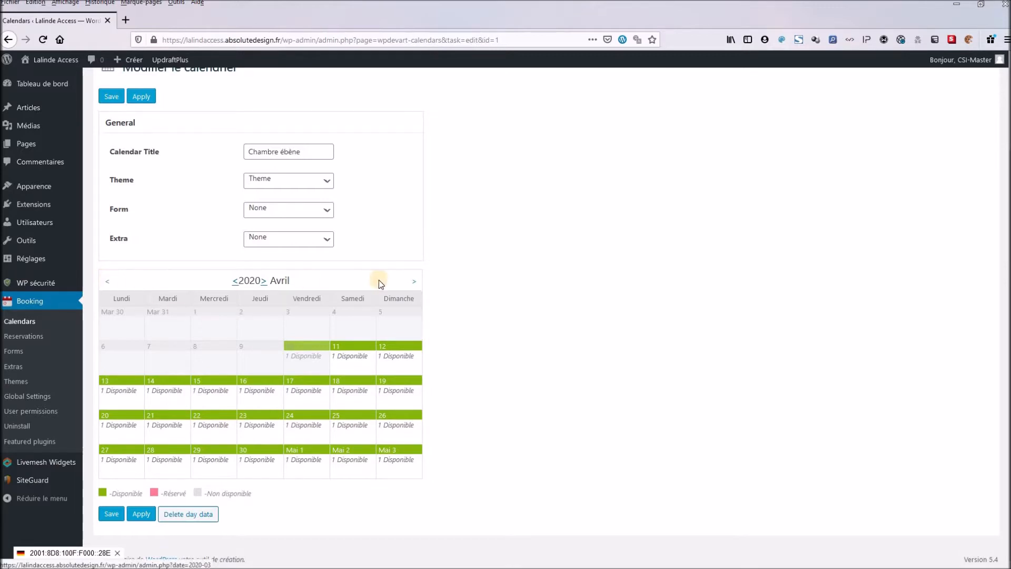
left_click(415, 282)
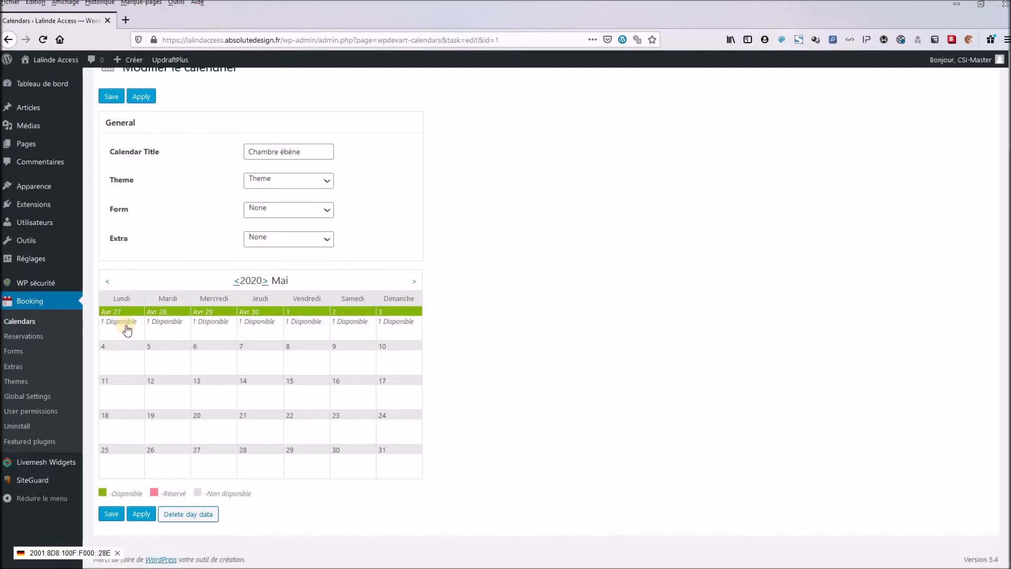
left_click_drag(130, 359, 396, 454)
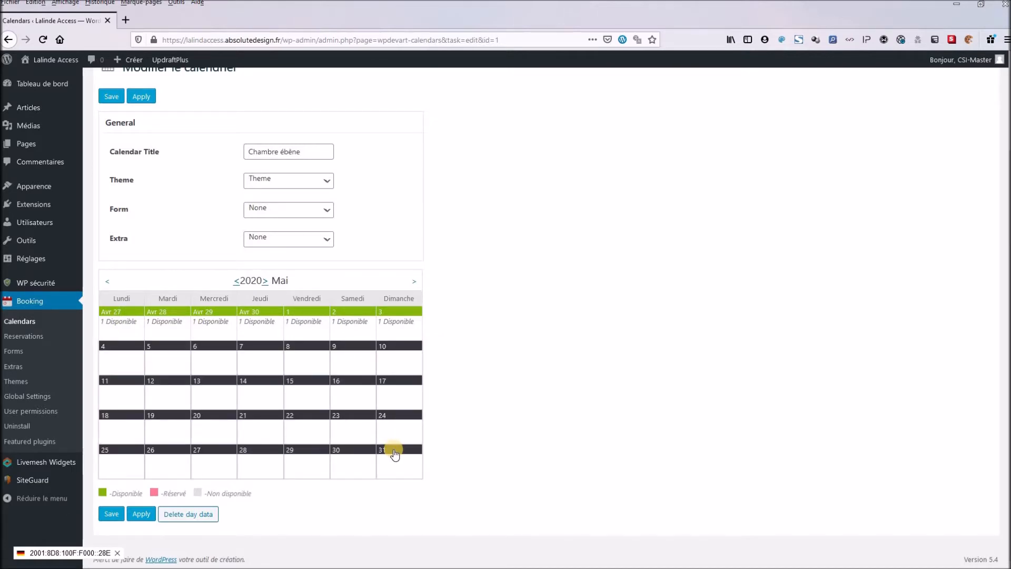
left_click_drag(142, 364, 395, 470)
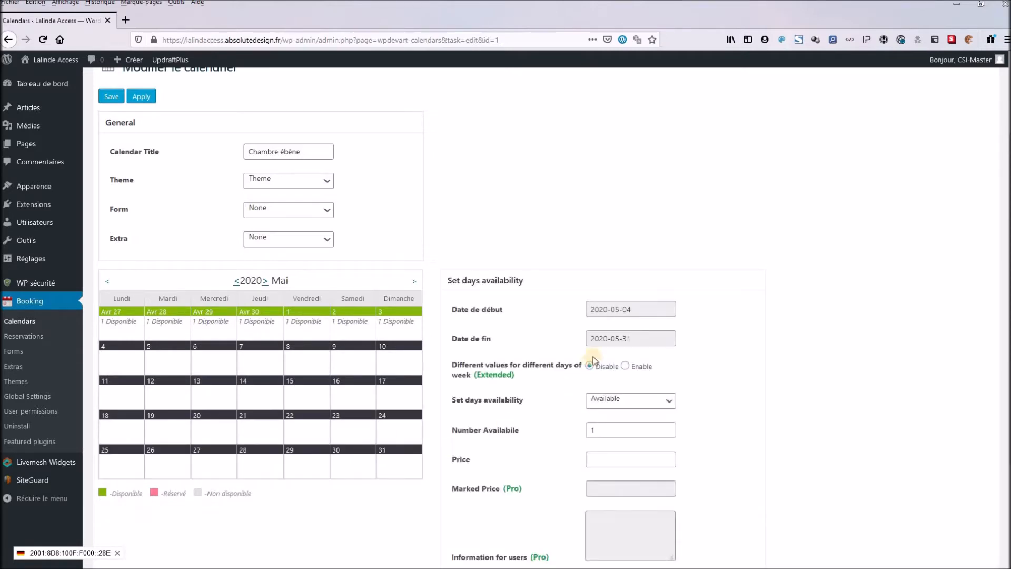
left_click(611, 404)
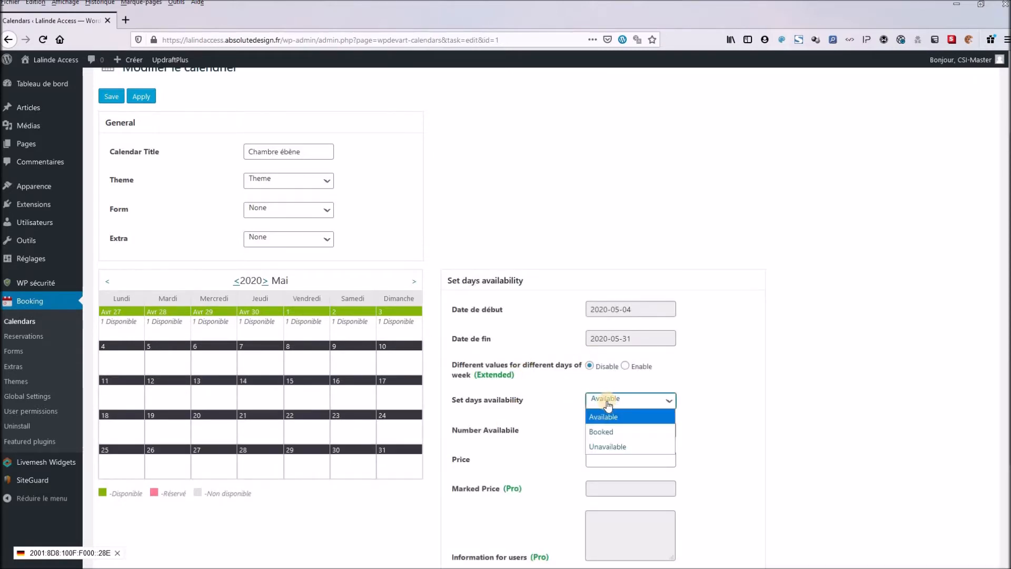
left_click(635, 405)
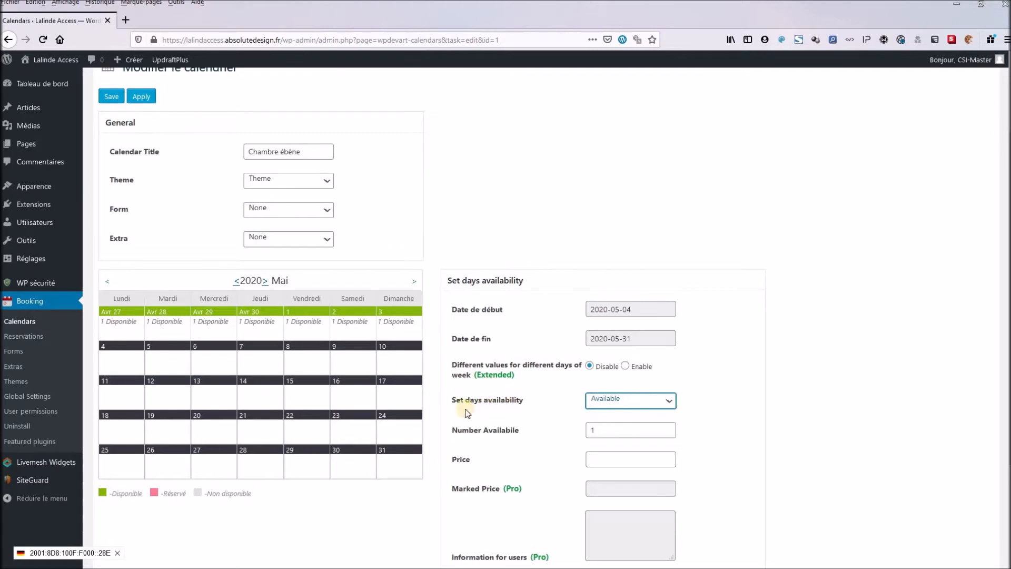
scroll(342, 453, "down", 5)
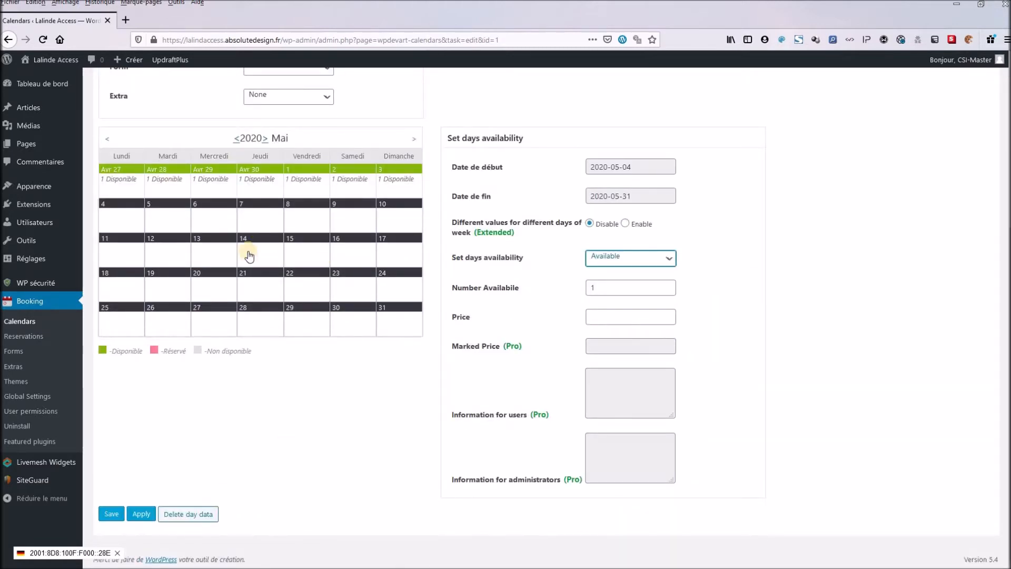
left_click(142, 514)
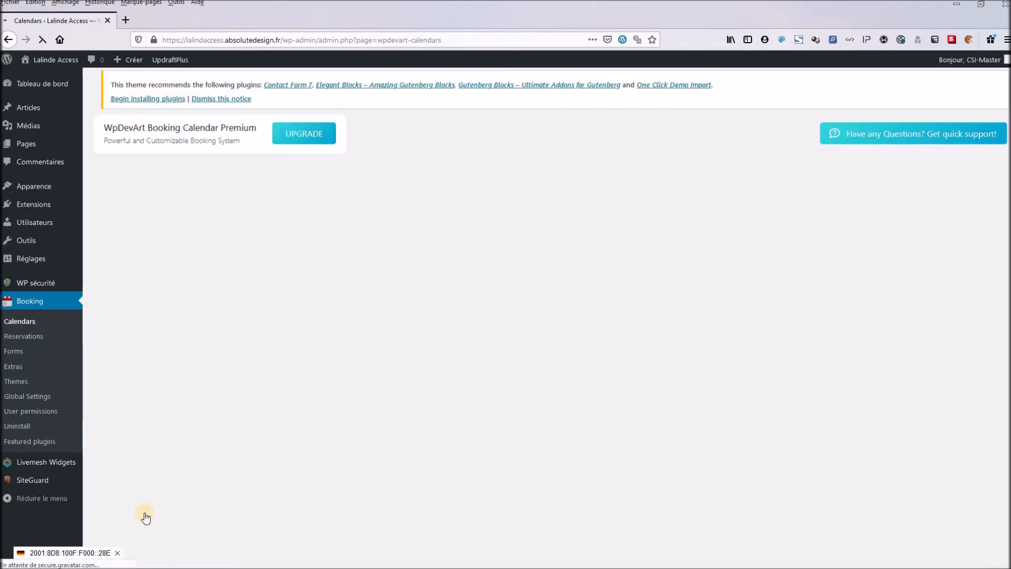
Set 1 June to 5 July 2020 as Available in the Chambre ébène calendar and apply the change.
scroll(282, 384, "down", 2)
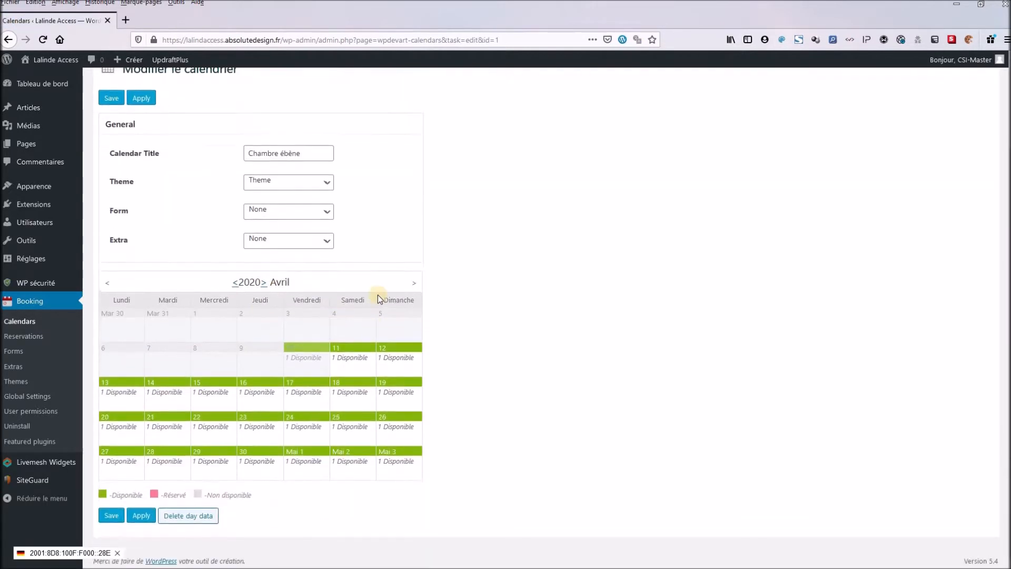
left_click(414, 281)
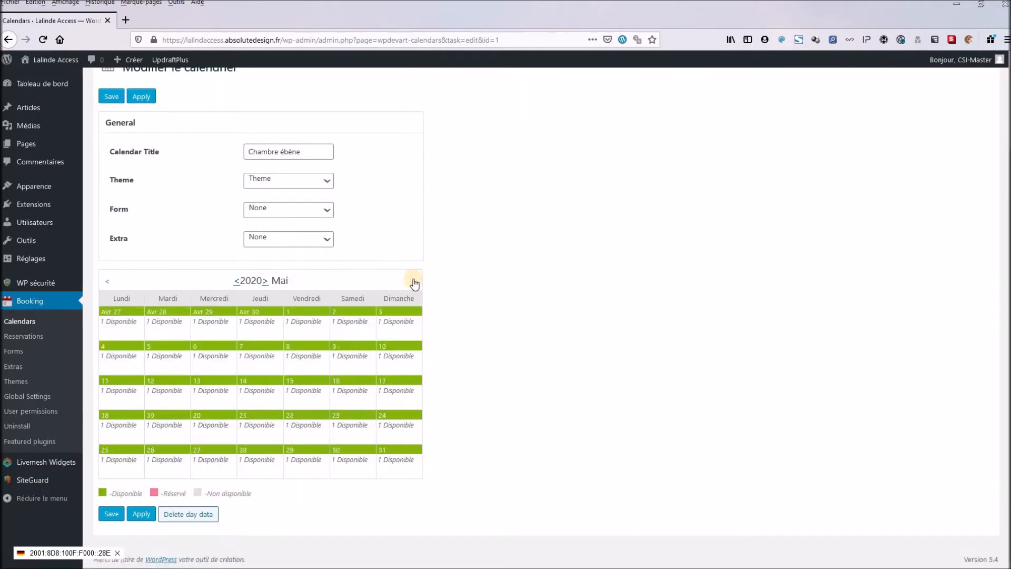
left_click(413, 280)
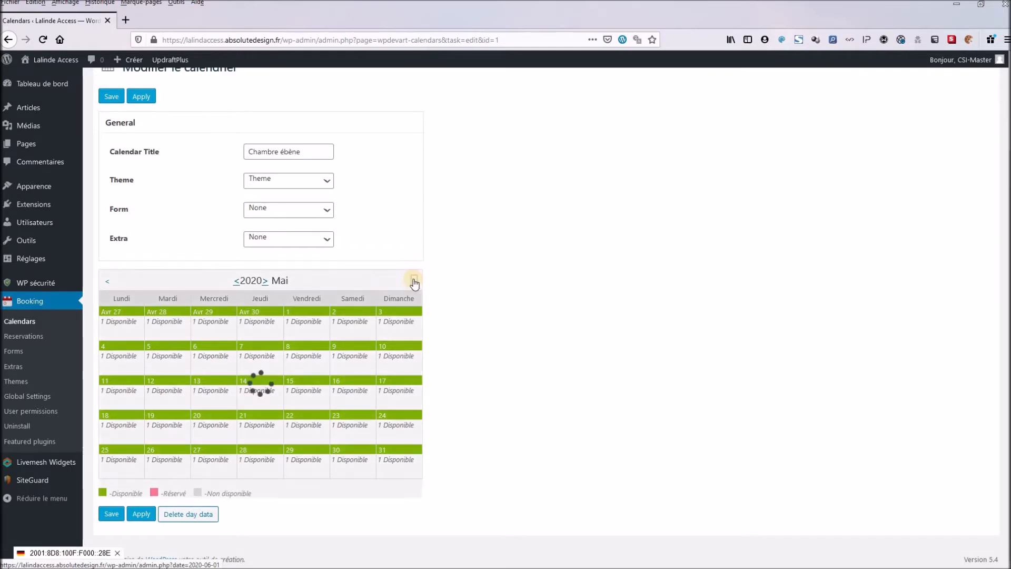
left_click(396, 463)
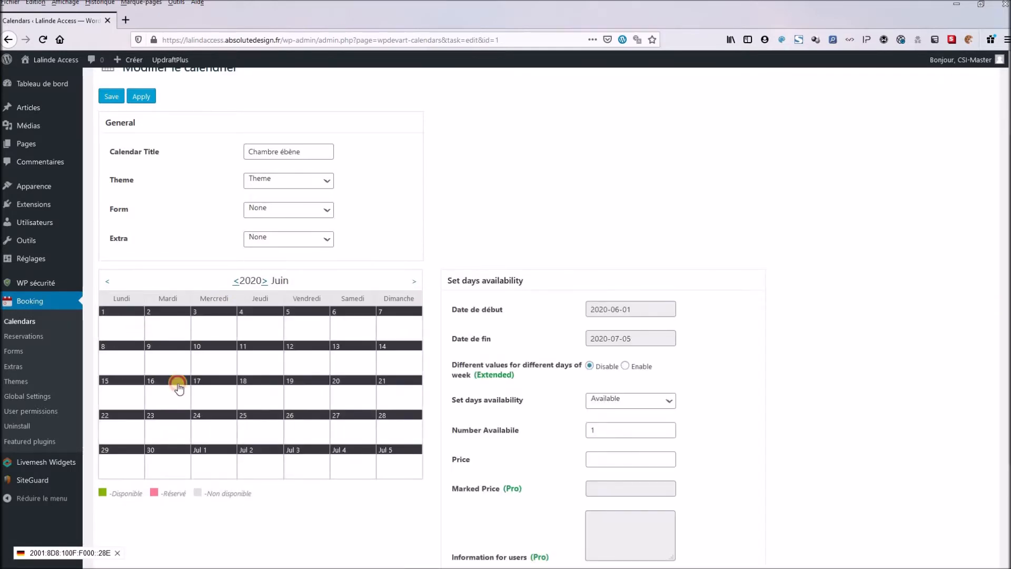
scroll(310, 429, "down", 3)
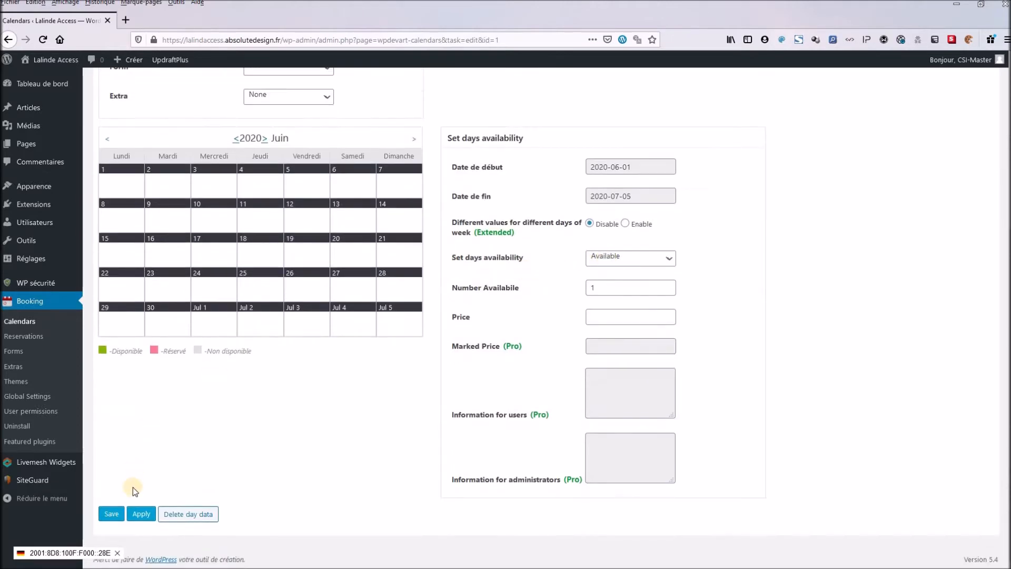
left_click(141, 513)
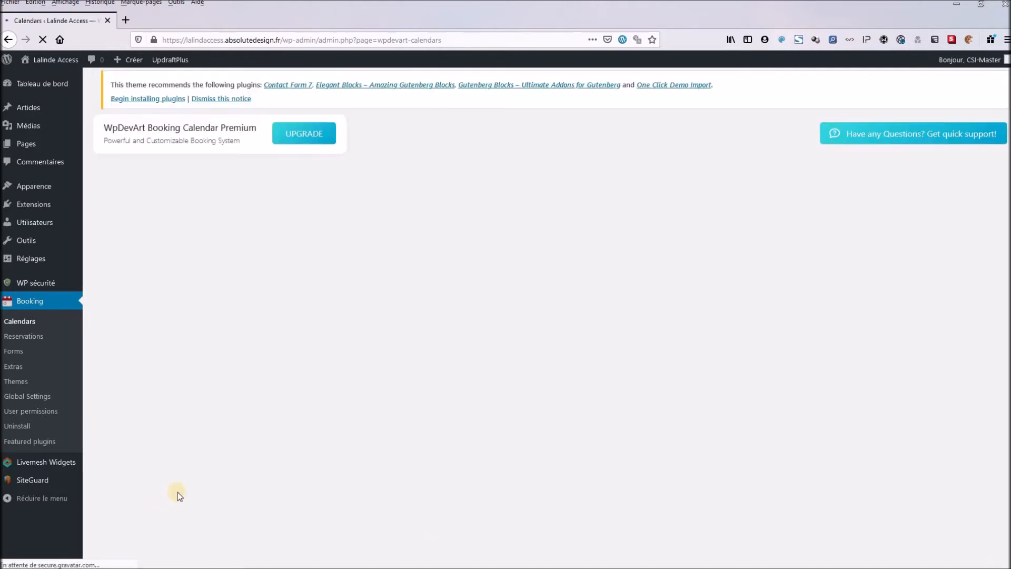
Set 6 July to 2 August 2020 as Available in the Chambre ébène calendar and apply the change.
scroll(390, 274, "down", 2)
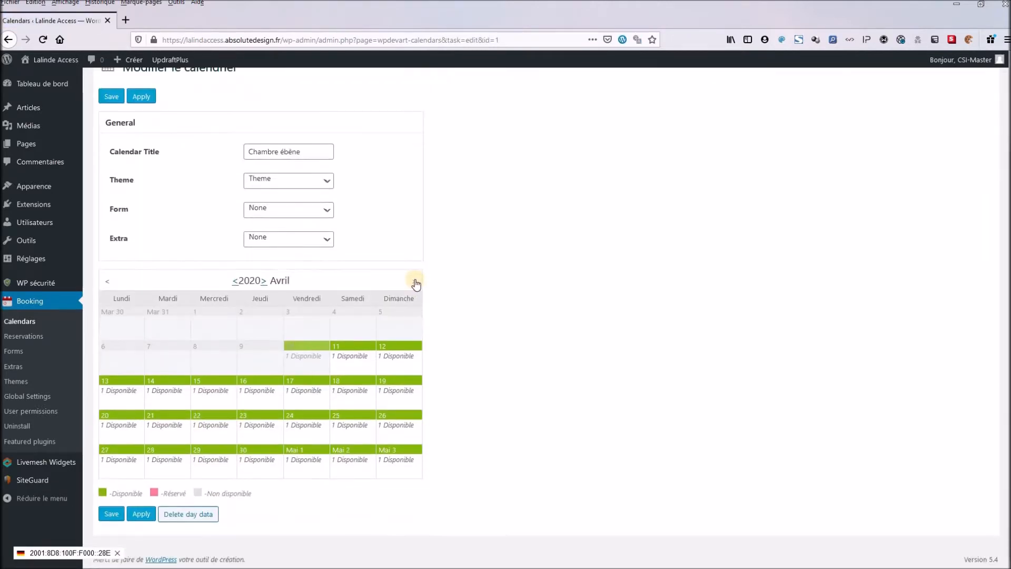
left_click(414, 283)
left_click(414, 282)
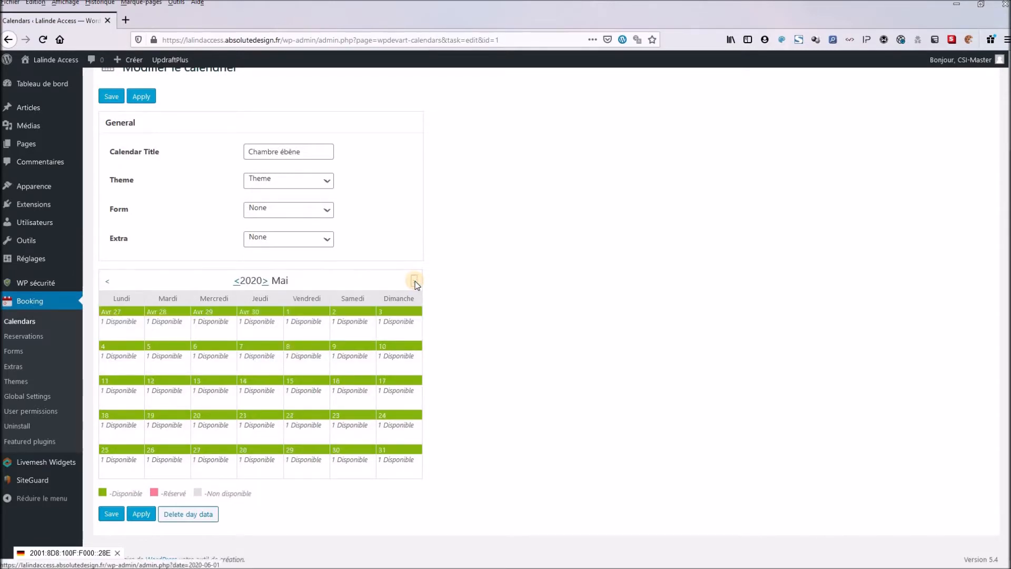
left_click(414, 283)
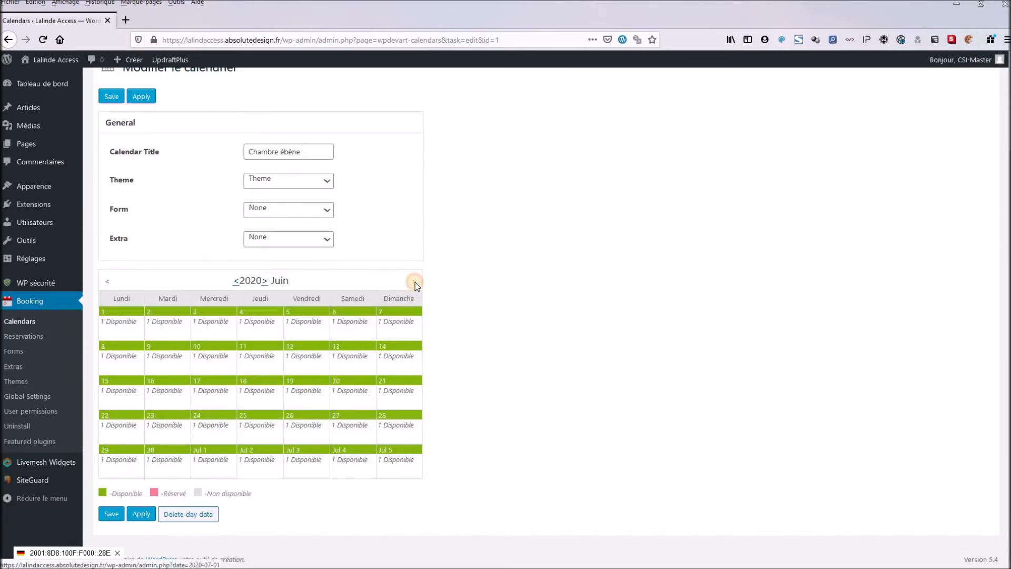
left_click_drag(134, 352, 405, 451)
scroll(193, 482, "down", 5)
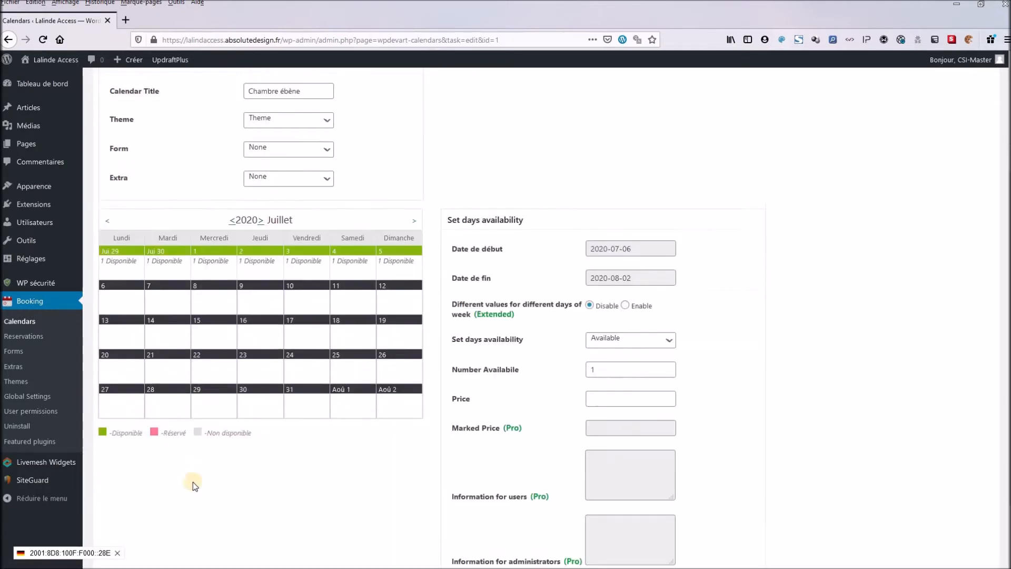
left_click(142, 513)
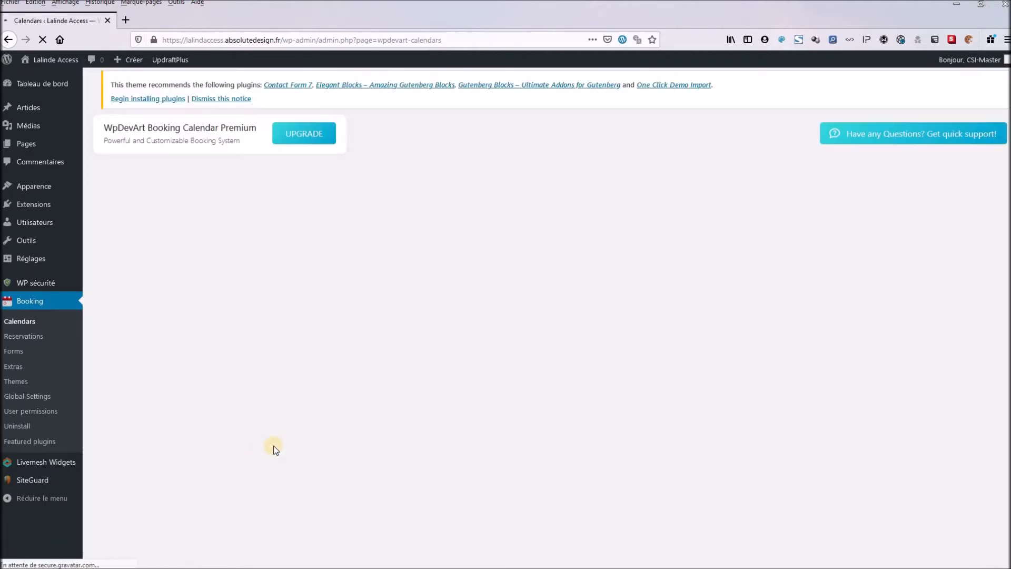
Mark 15 to 31 May 2020 as Unavailable in the Chambre ébène calendar and apply the change.
scroll(339, 448, "down", 2)
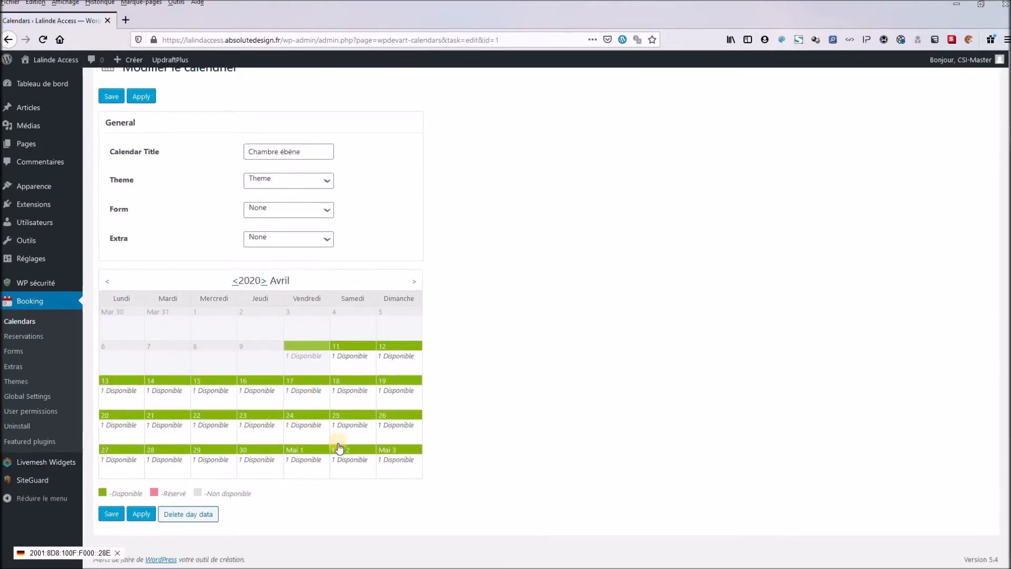
left_click(415, 283)
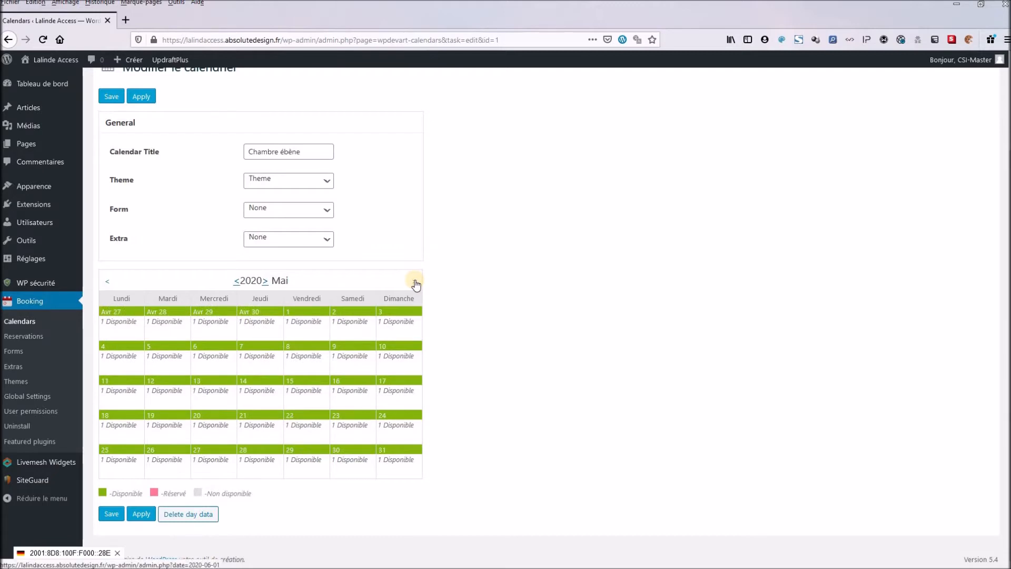
left_click(305, 388)
left_click(395, 462)
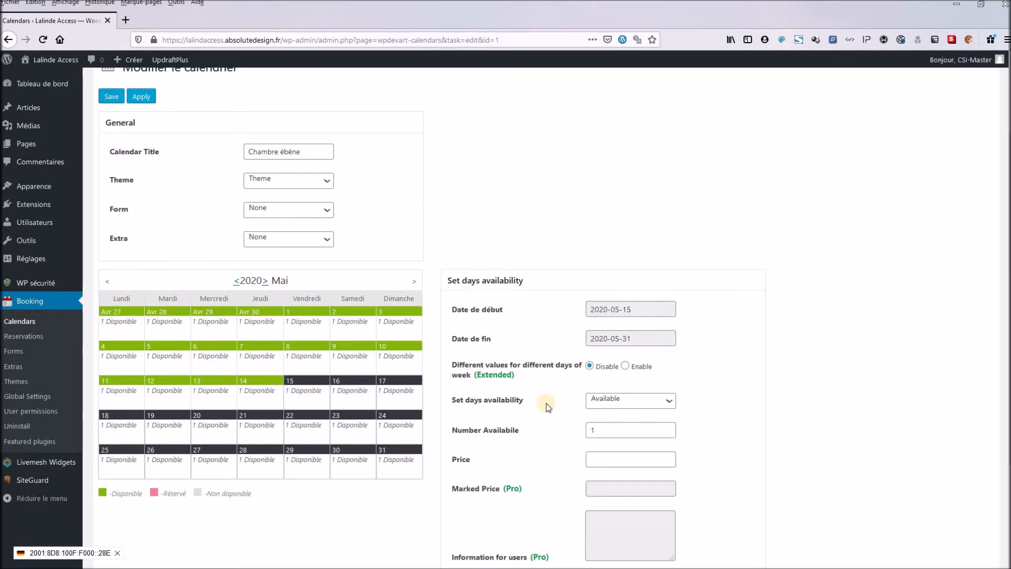
left_click(631, 402)
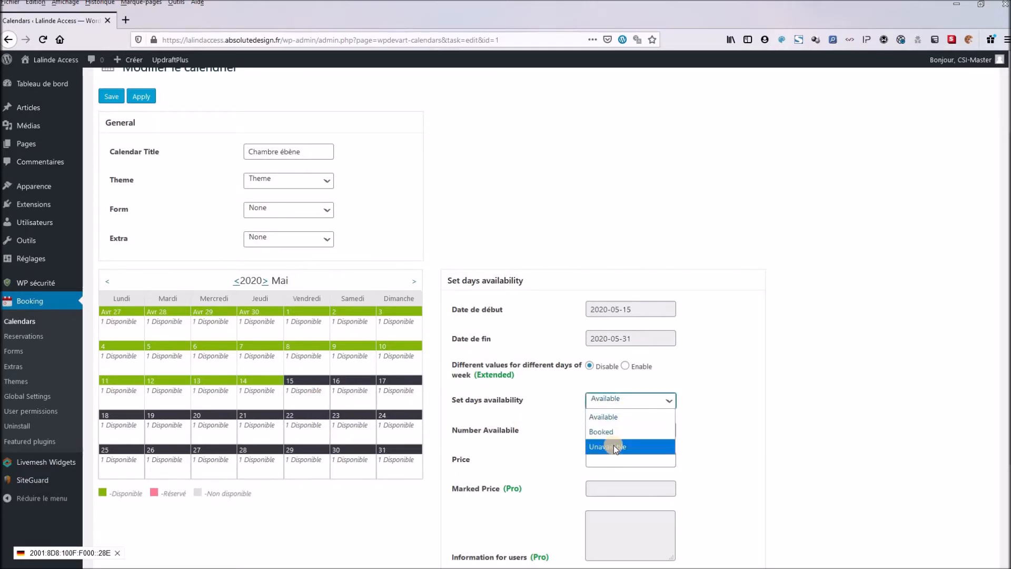
left_click(624, 447)
scroll(221, 501, "down", 3)
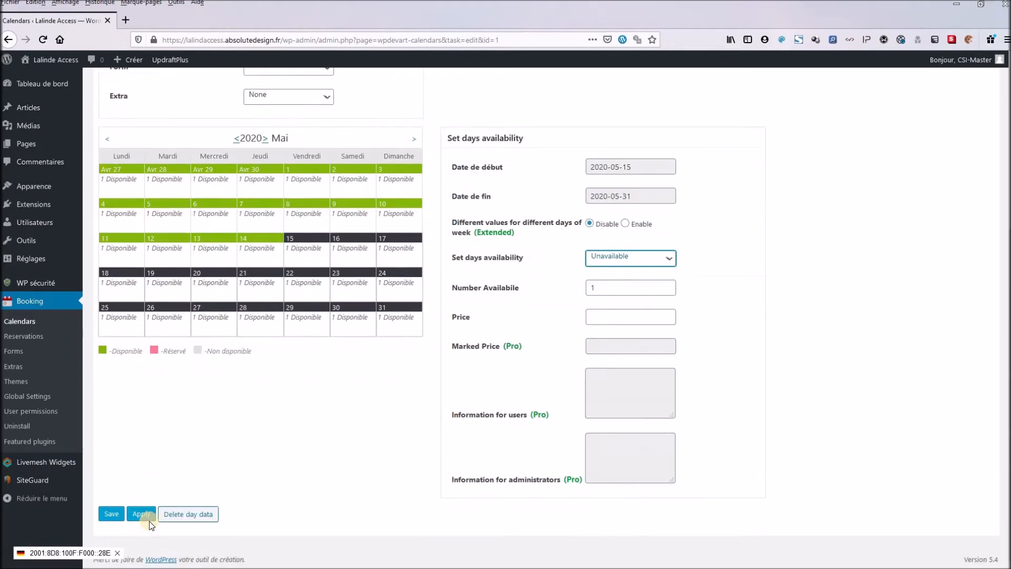
left_click(148, 521)
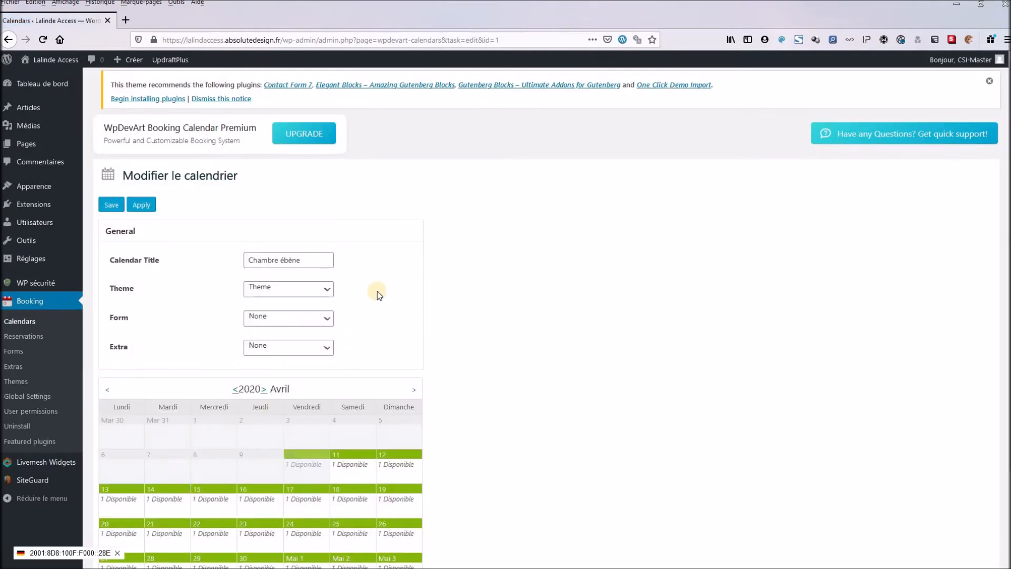
Mark 10 to 14 July 2020 as Booked in the Chambre ébène calendar and apply the change.
scroll(395, 290, "down", 3)
left_click(415, 282)
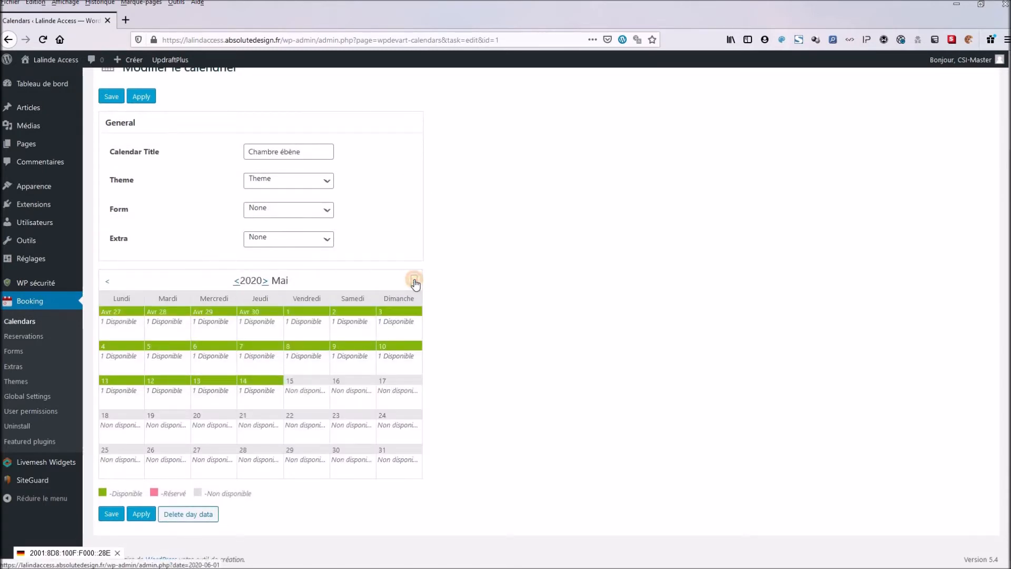
left_click(415, 281)
left_click(413, 284)
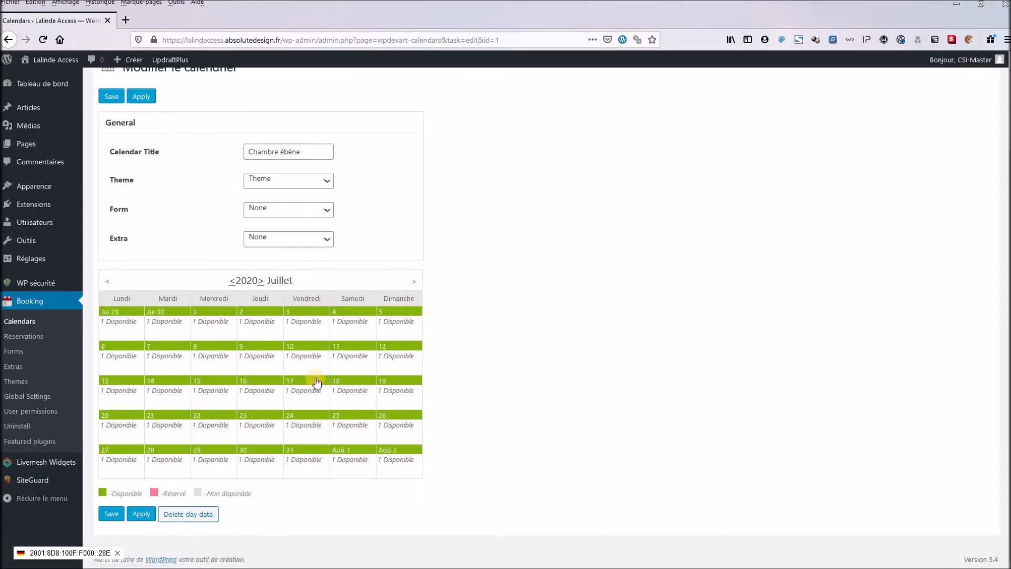
left_click_drag(266, 375, 170, 399)
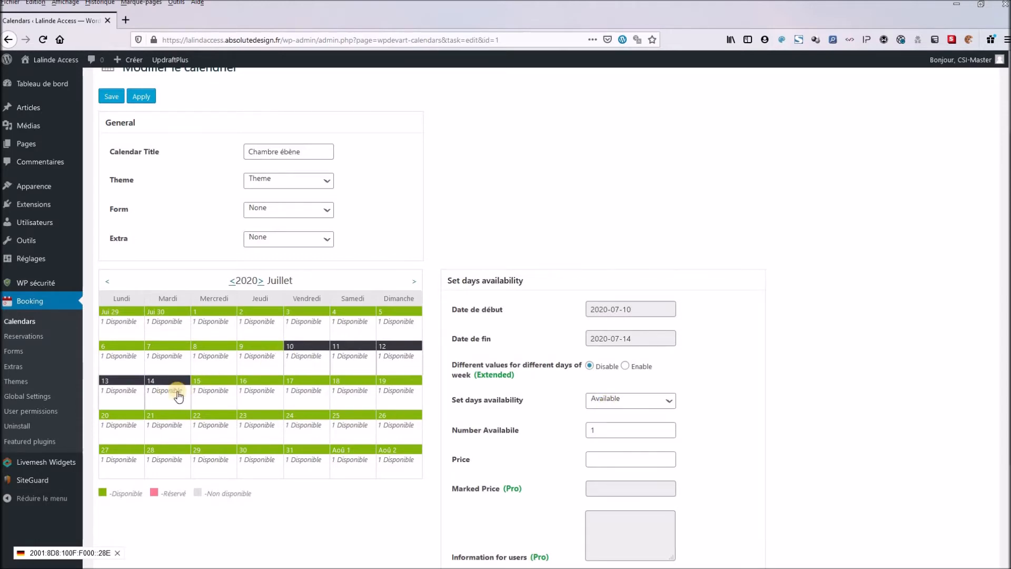
left_click(611, 401)
left_click(609, 428)
scroll(93, 521, "down", 5)
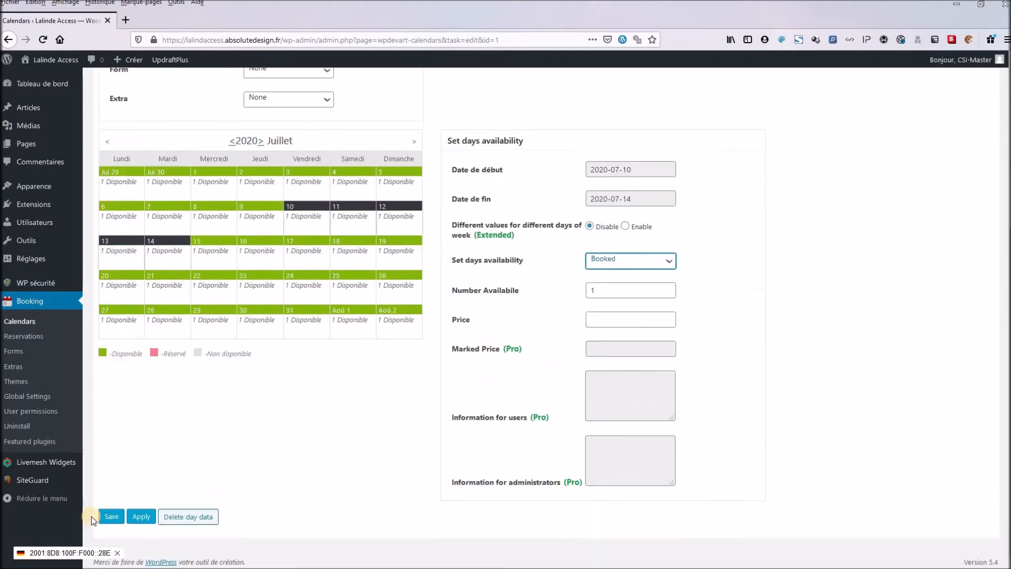
left_click(148, 517)
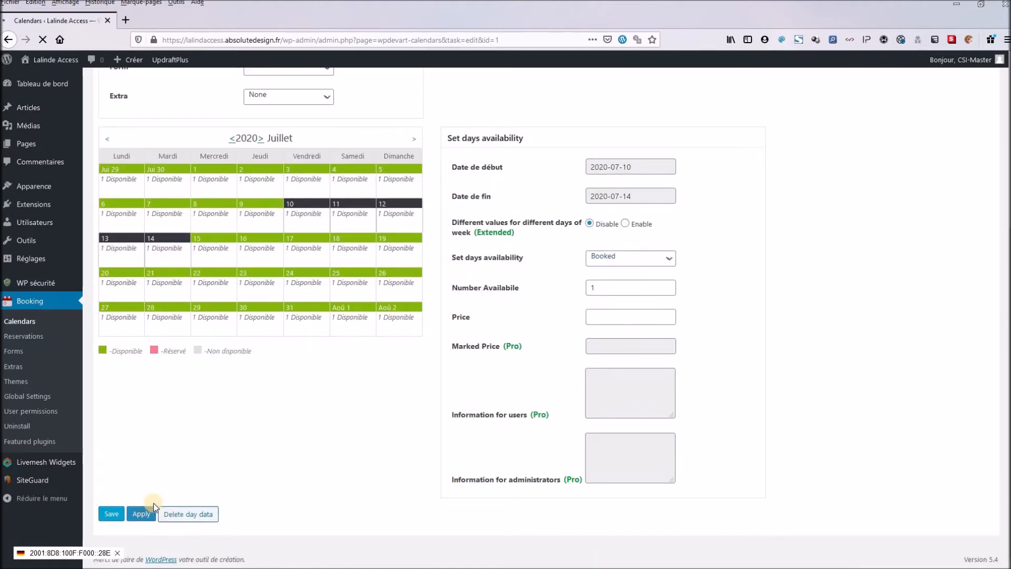
Open the public Lalinde Access site in a new browser tab and view the booking calendars on Page d'exemple.
scroll(112, 347, "down", 2)
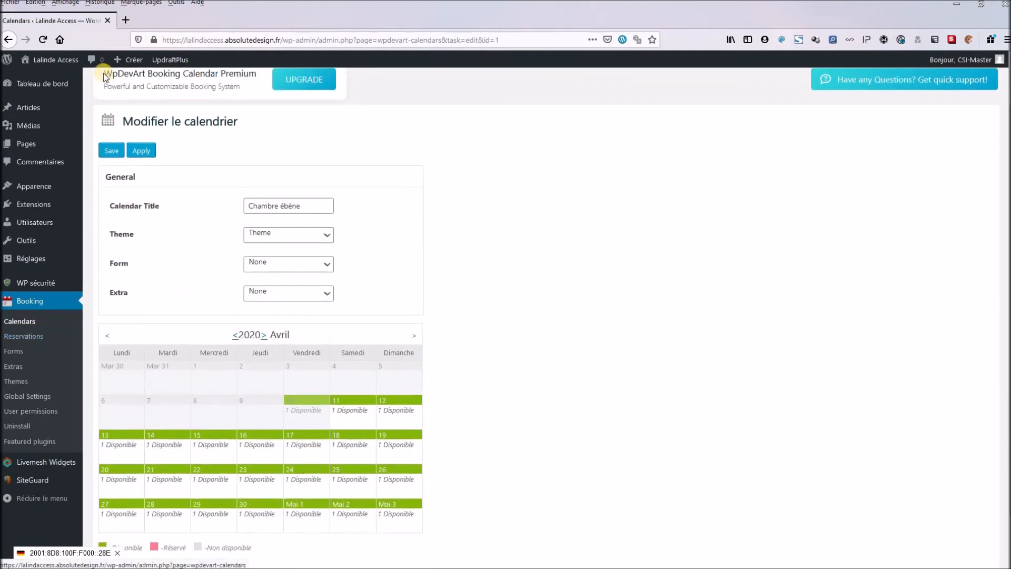
right_click(57, 78)
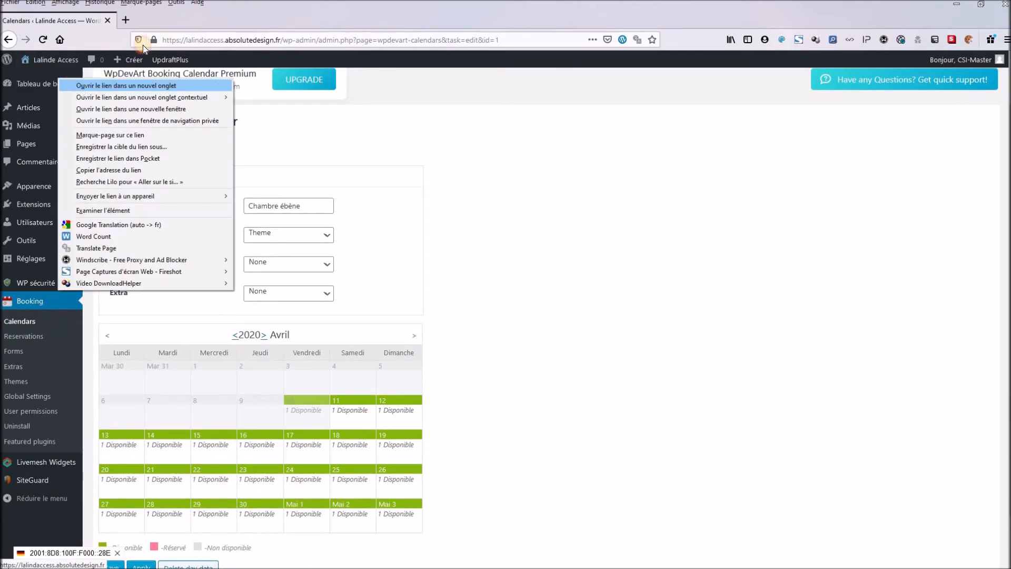
key("Return")
left_click(153, 21)
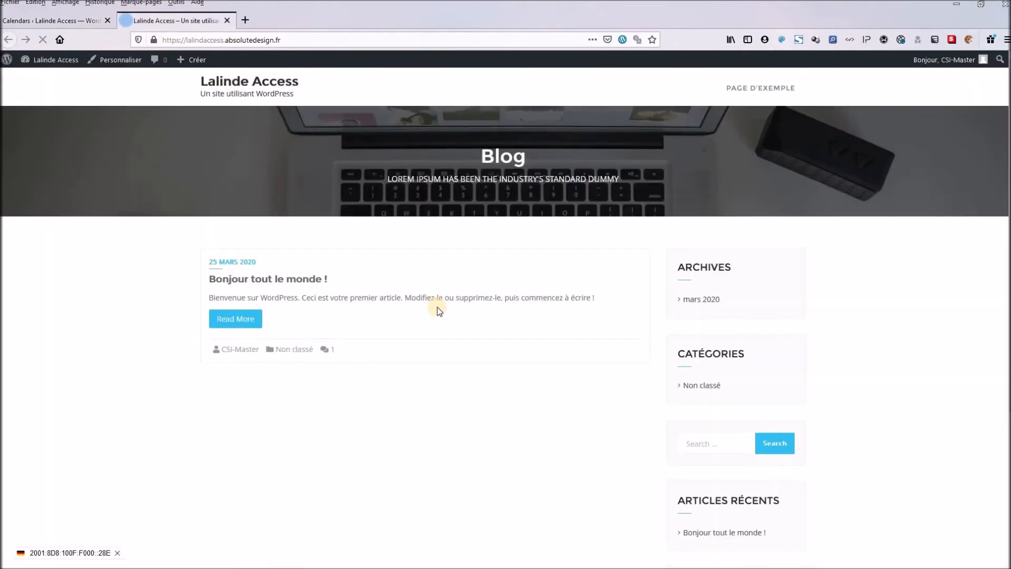
left_click(743, 100)
scroll(551, 247, "down", 3)
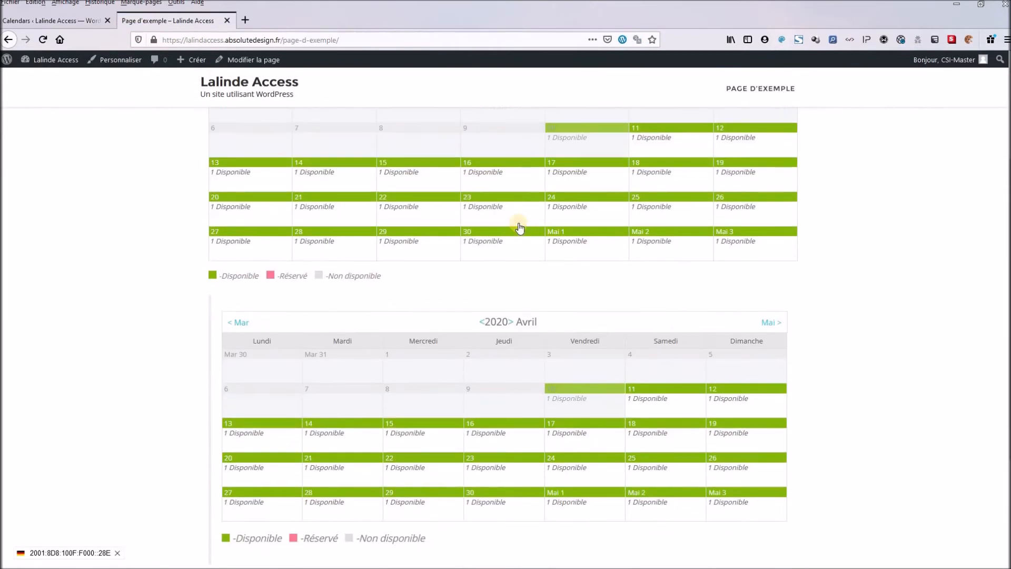
Page through the first public booking calendar to July 2020 to check its day statuses, and close the public site tab.
scroll(747, 223, "up", 2)
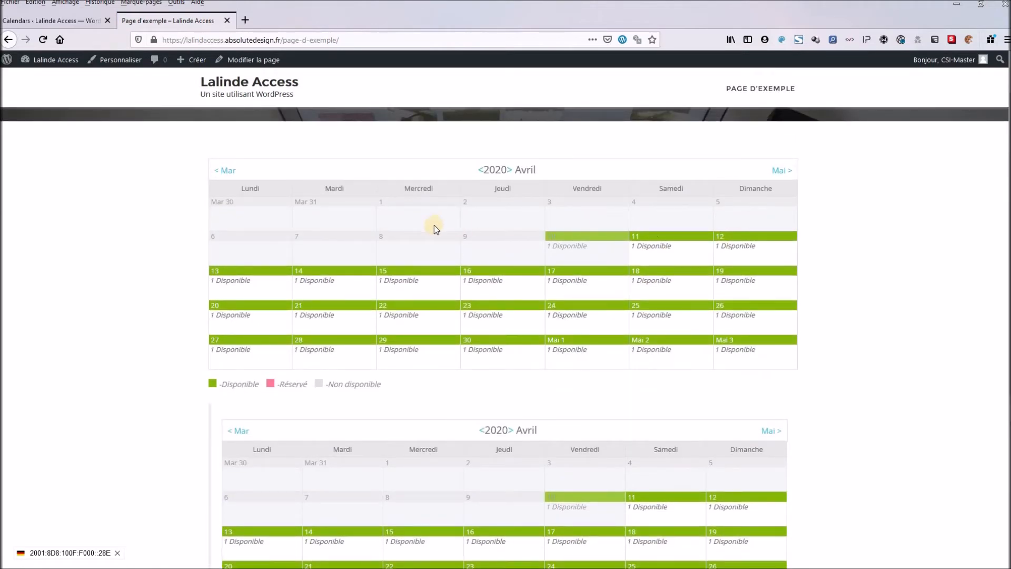
left_click(784, 170)
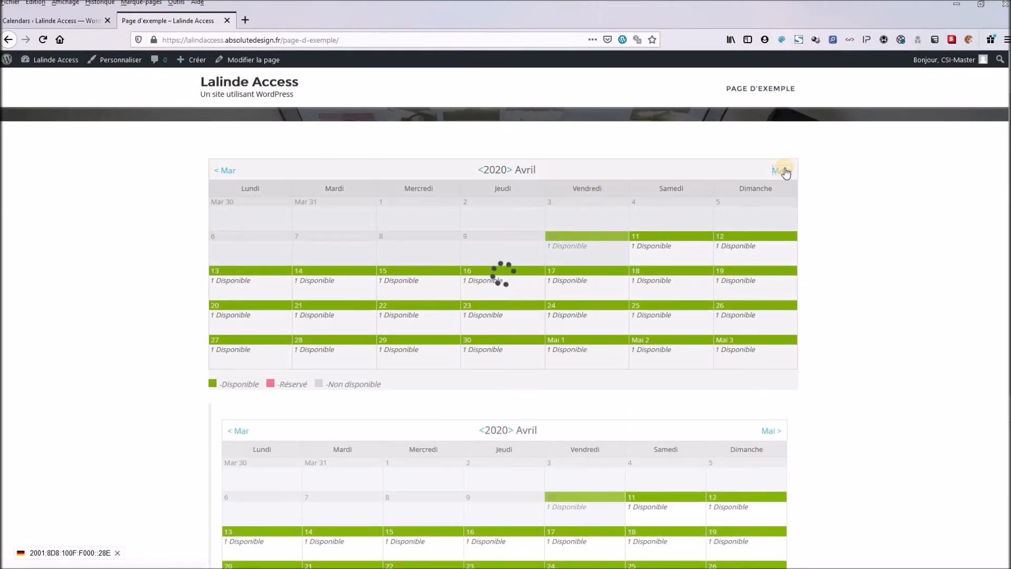
left_click(784, 170)
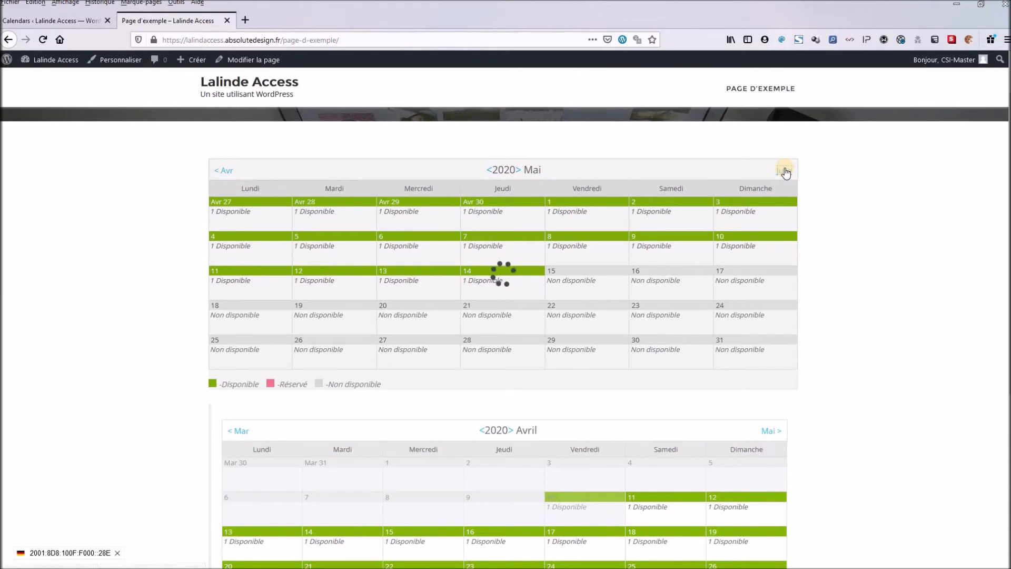
left_click(784, 170)
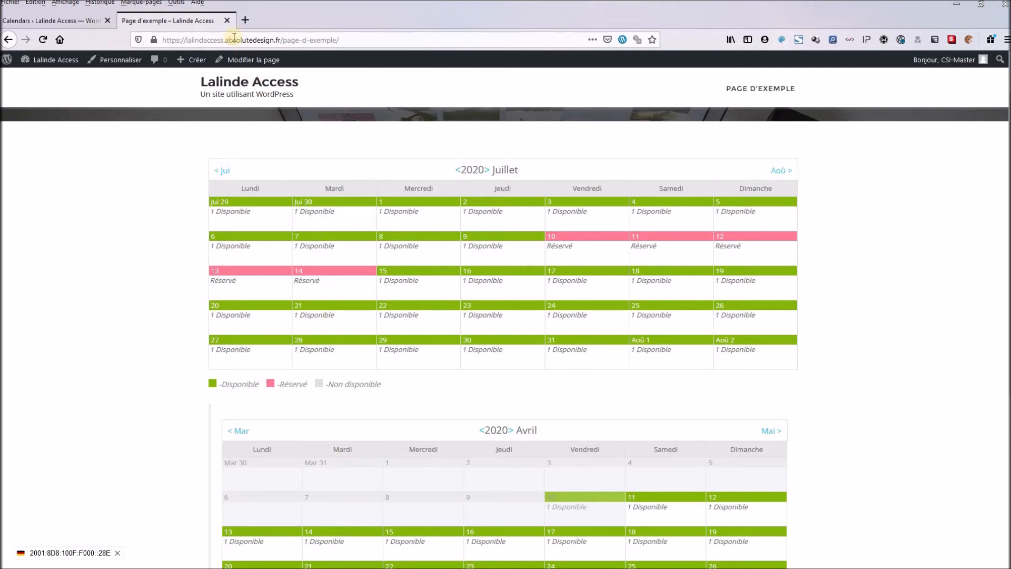
left_click(227, 21)
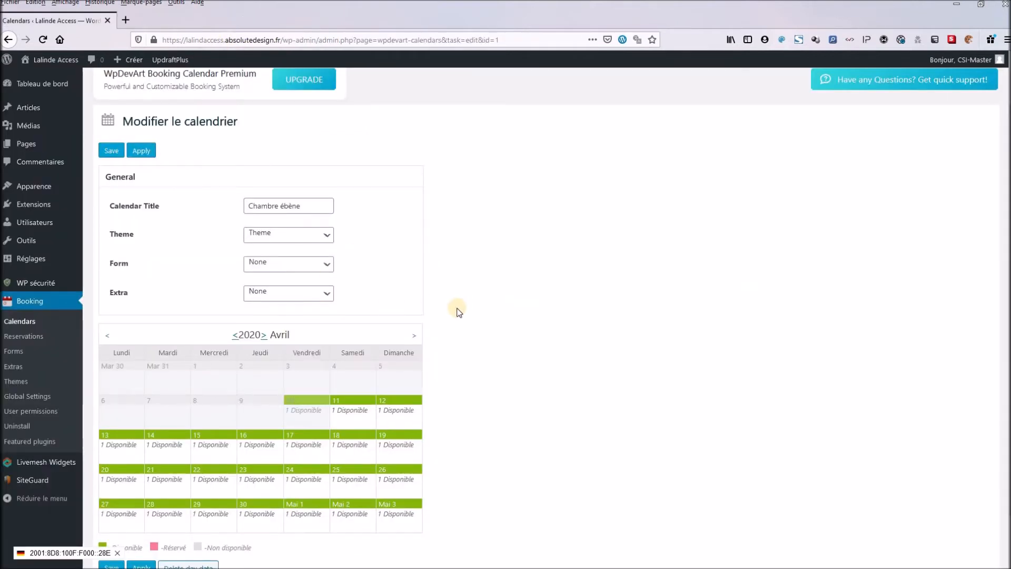
Return to the list of booking calendars and open calendar 3 for editing.
scroll(438, 334, "down", 2)
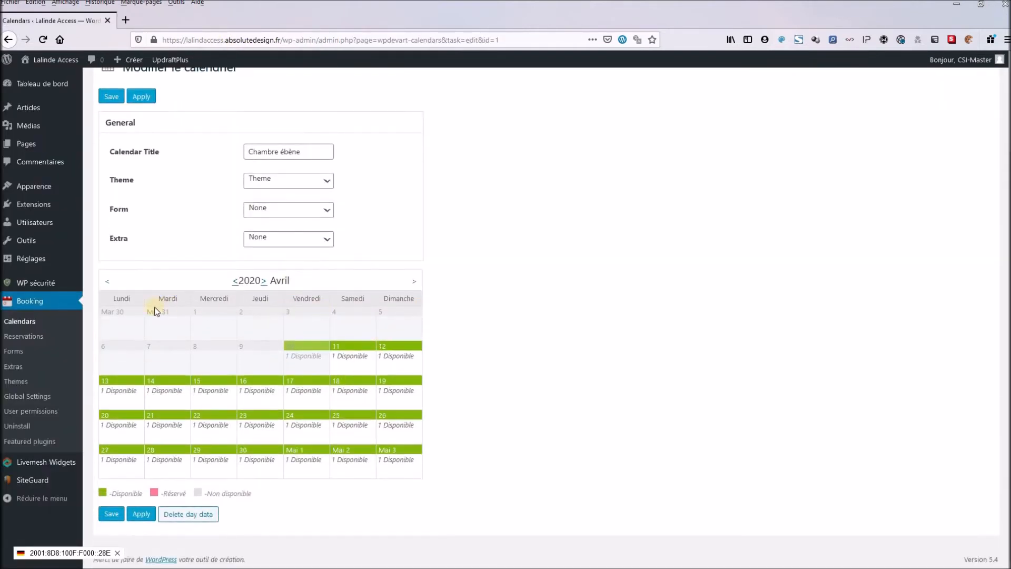
left_click(28, 322)
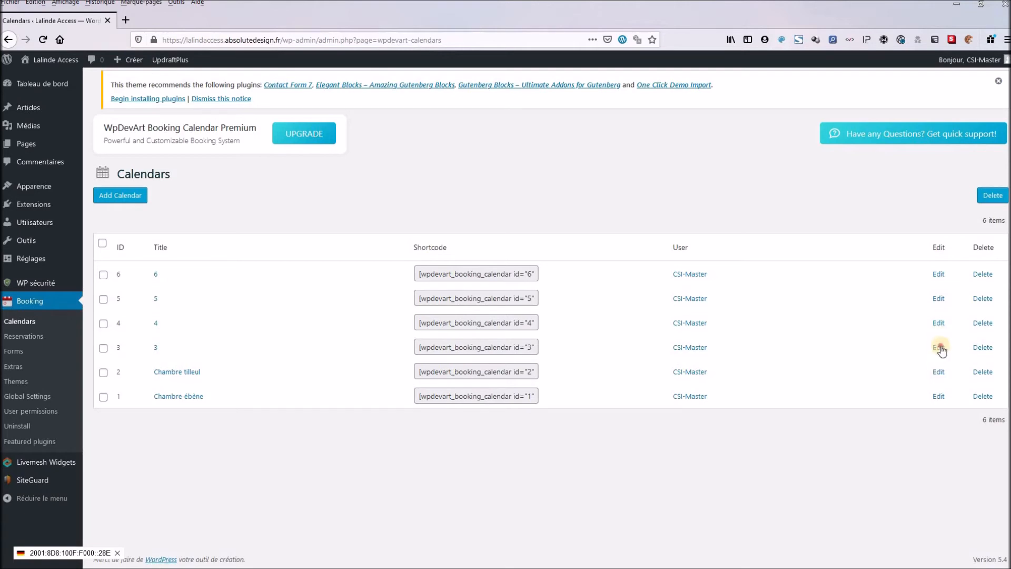
left_click(939, 347)
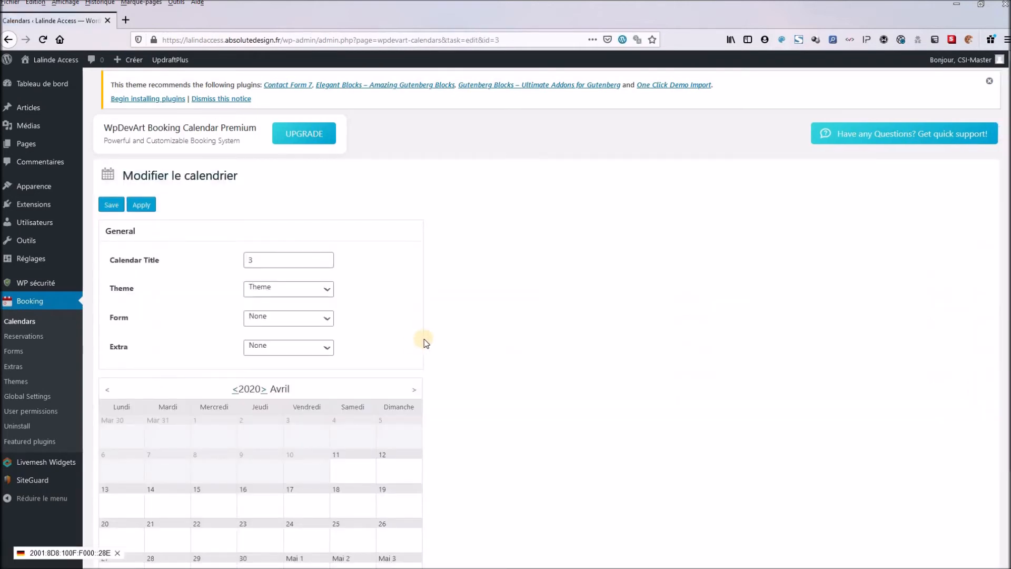
Set 11 April to 3 May 2020 as Available in calendar 3 and apply the change.
scroll(421, 342, "down", 3)
left_click_drag(361, 360, 369, 389)
left_click_drag(394, 456, 402, 454)
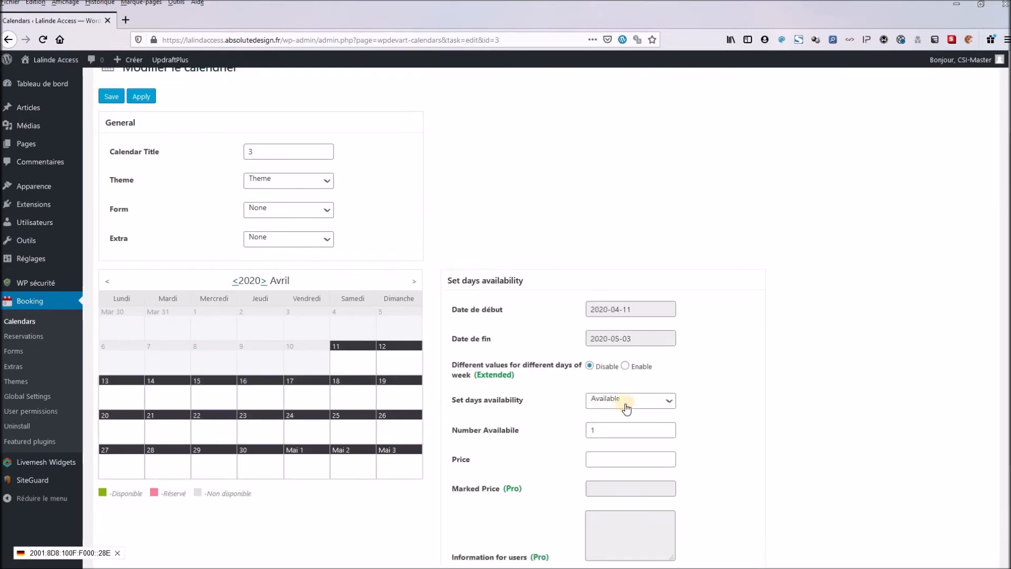
left_click(628, 406)
left_click(618, 417)
scroll(618, 417, "down", 3)
left_click(150, 518)
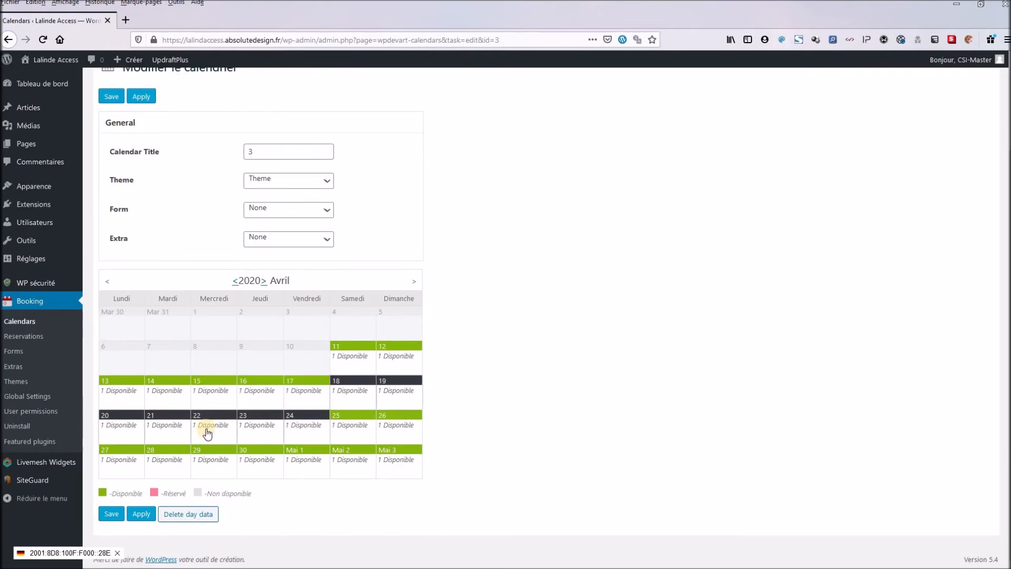
Mark 18 to 22 April 2020 as Booked in calendar 3 and apply the change.
left_click_drag(207, 433, 208, 429)
scroll(631, 273, "down", 4)
left_click(631, 265)
left_click(606, 287)
left_click(140, 516)
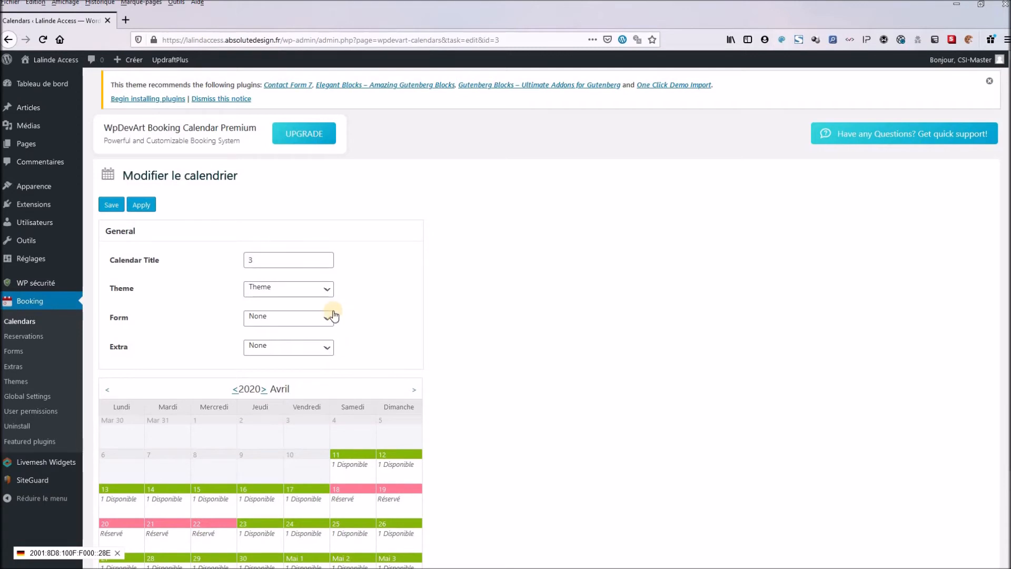
scroll(334, 316, "down", 2)
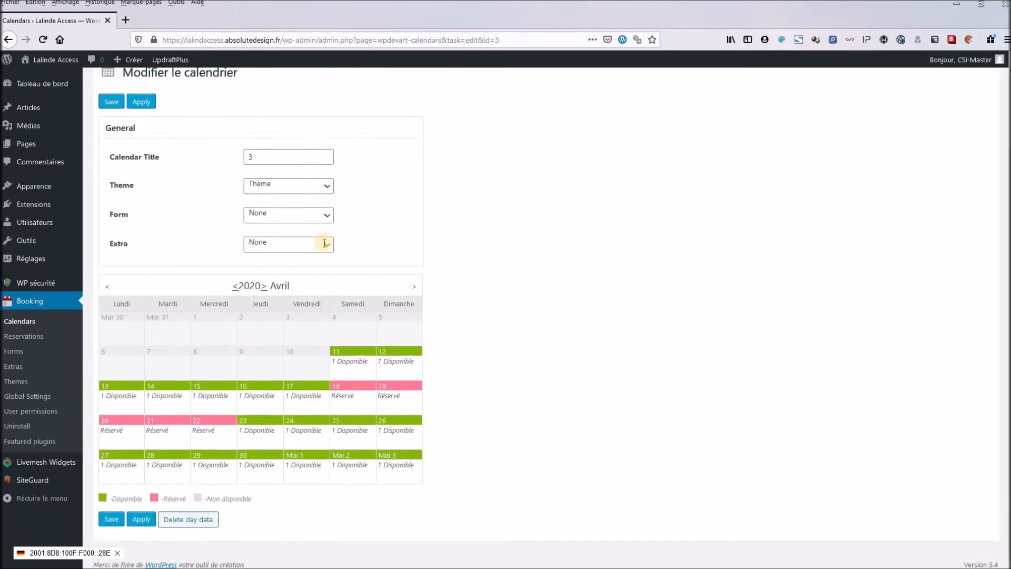
scroll(327, 239, "up", 2)
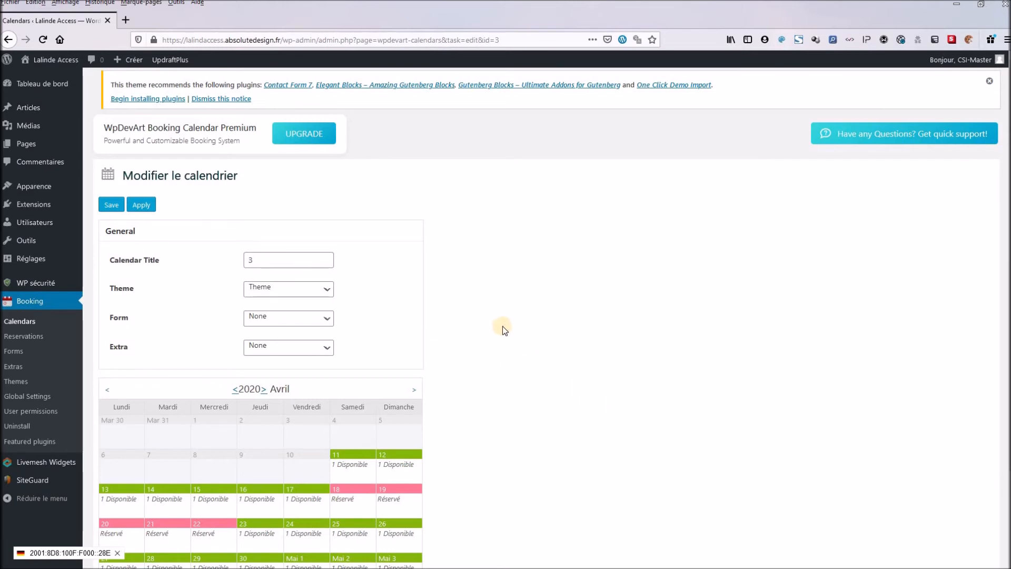
Return to the list of booking calendars, open Chambre ébène for editing and show May 2020.
left_click(37, 302)
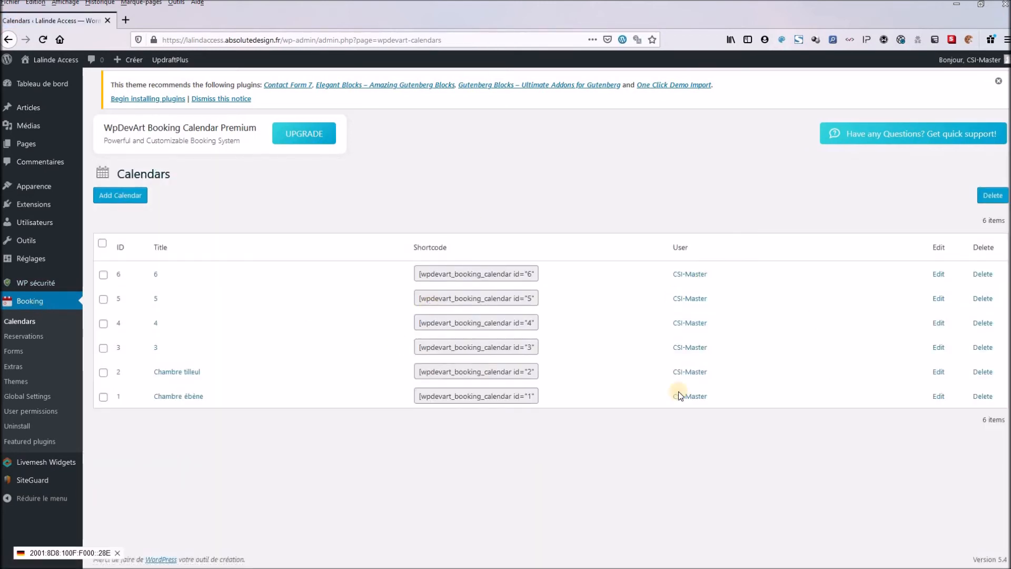
left_click(939, 396)
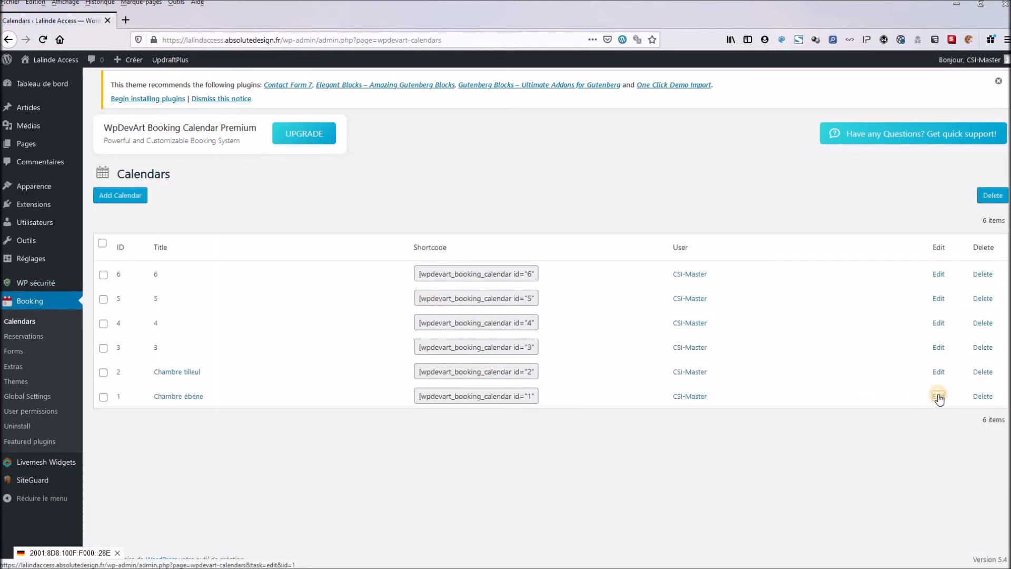
scroll(427, 296, "down", 3)
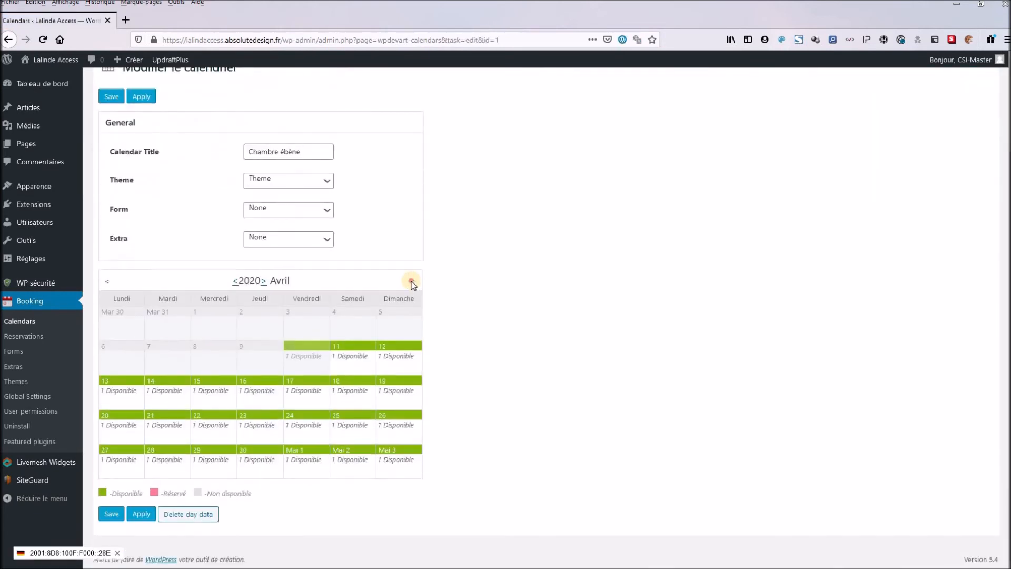
left_click(414, 282)
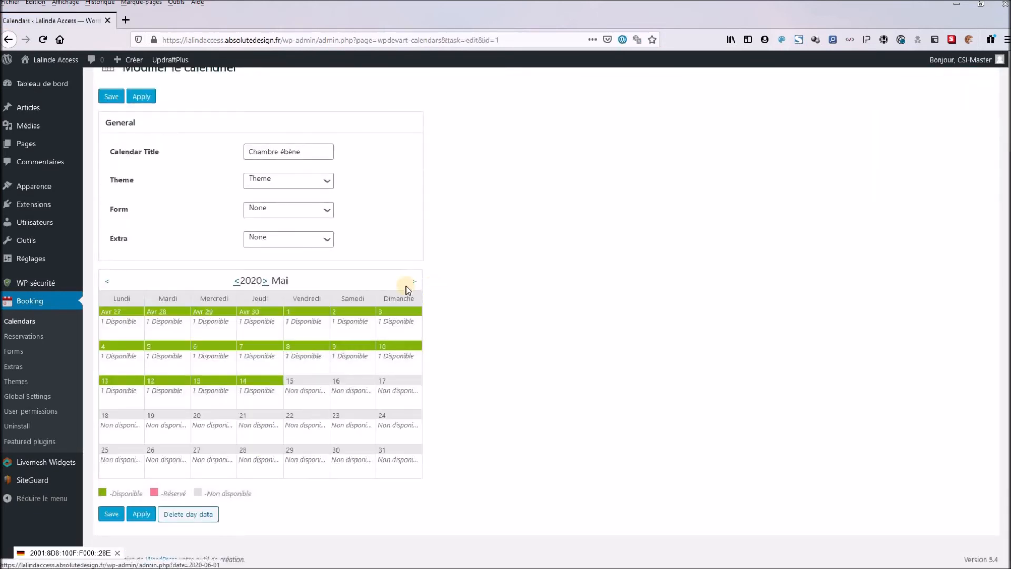
Mark 29 April to 6 May 2020 as Booked in the Chambre ébène calendar and apply the change.
left_click_drag(219, 329, 213, 357)
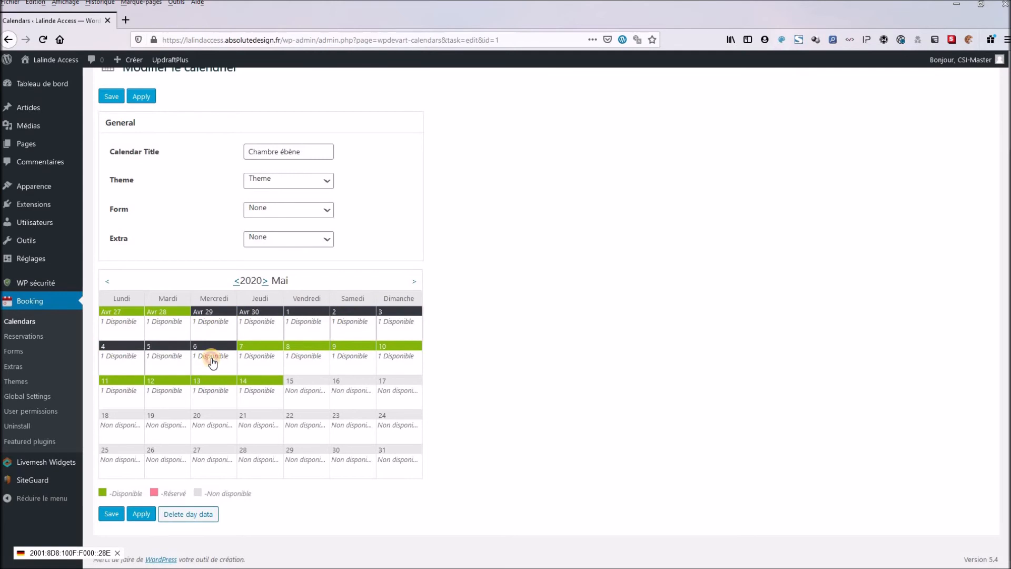
left_click(654, 402)
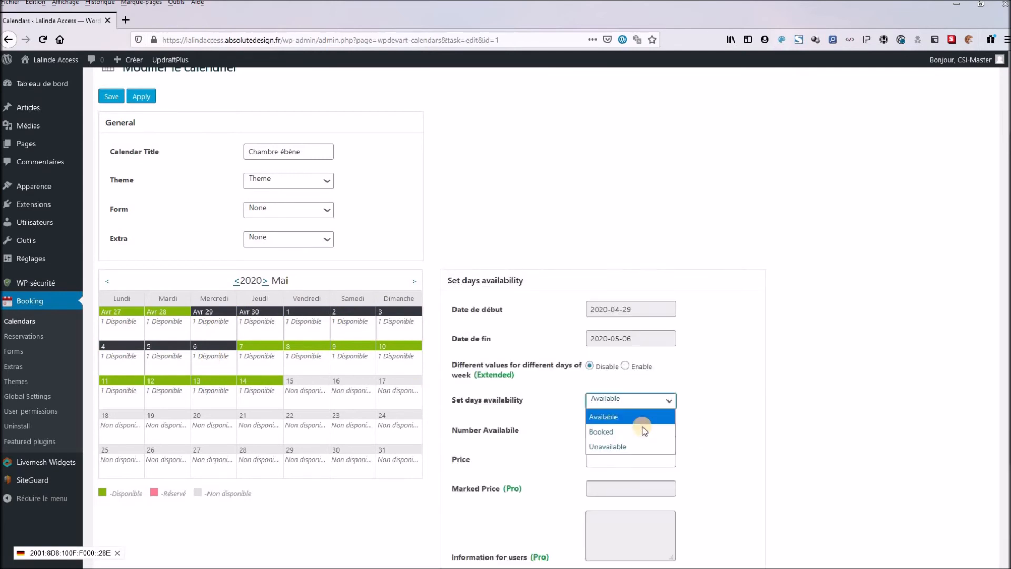
left_click(606, 428)
scroll(248, 466, "down", 5)
left_click(138, 514)
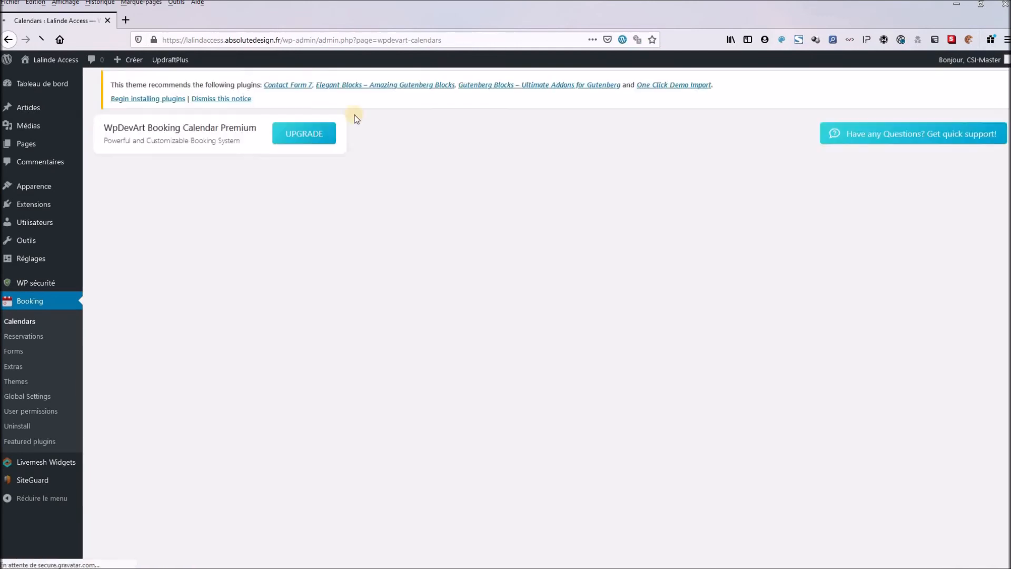